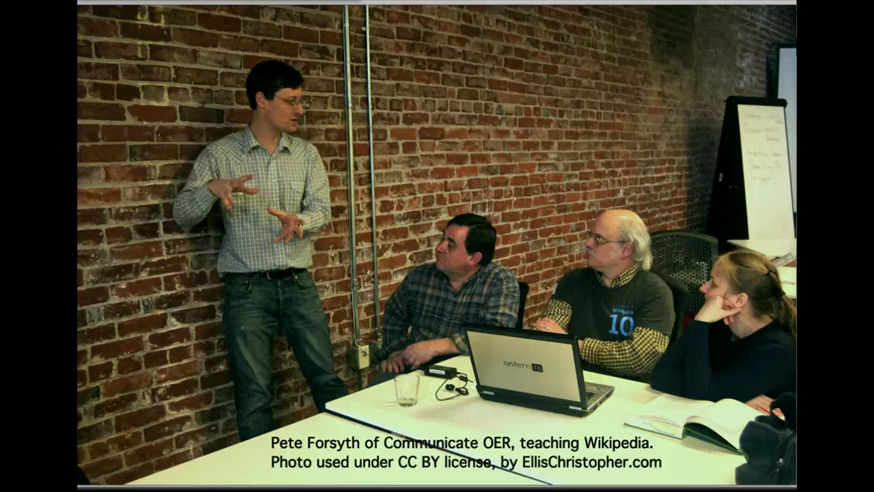
- Switch from the Keynote title slide to the Wikipedia:Communicate OER page in Safari
{"action": "key", "text": "super+Tab"}
{"action": "key", "text": "super+Tab"}
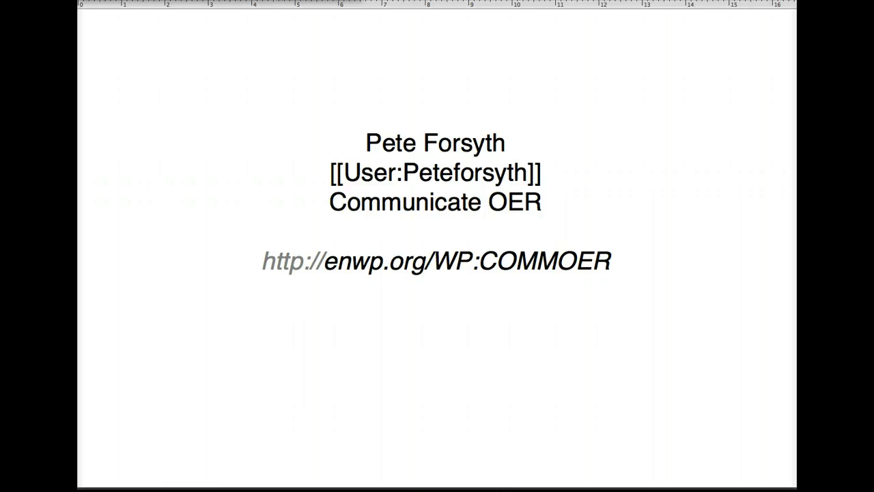
{"action": "key", "text": "super+Tab"}
{"action": "key", "text": "super+Tab"}
{"action": "key", "text": "super+Tab"}
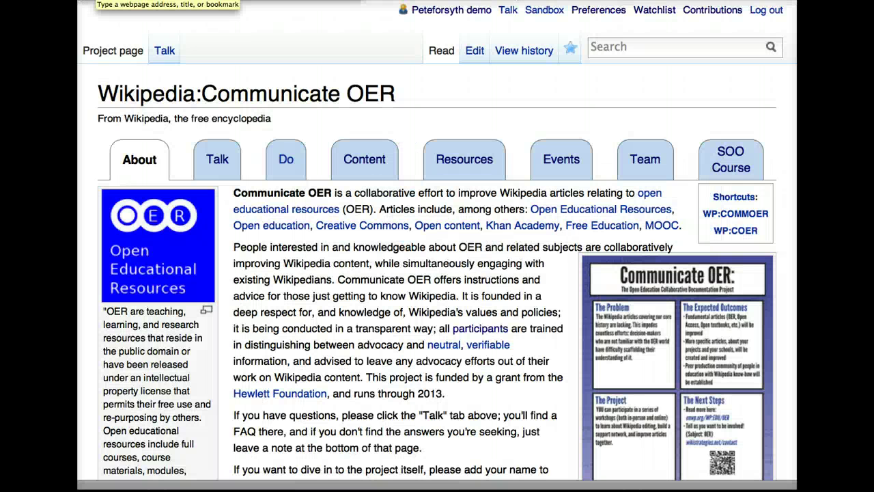
- Open the Communicate OER talk page and skim its discussion threads, OER13! through Launched!
{"action": "left_click", "coordinate": [165, 52]}
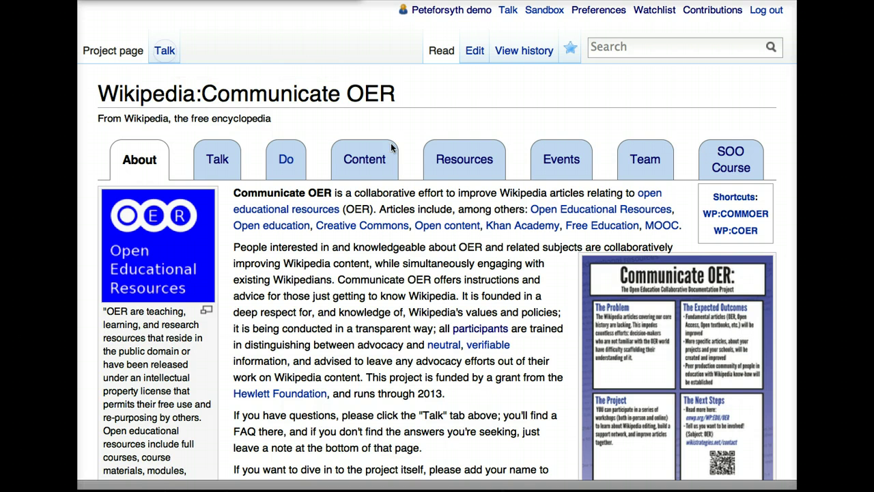
{"action": "scroll", "coordinate": [421, 196], "scroll_direction": "down", "scroll_amount": 10}
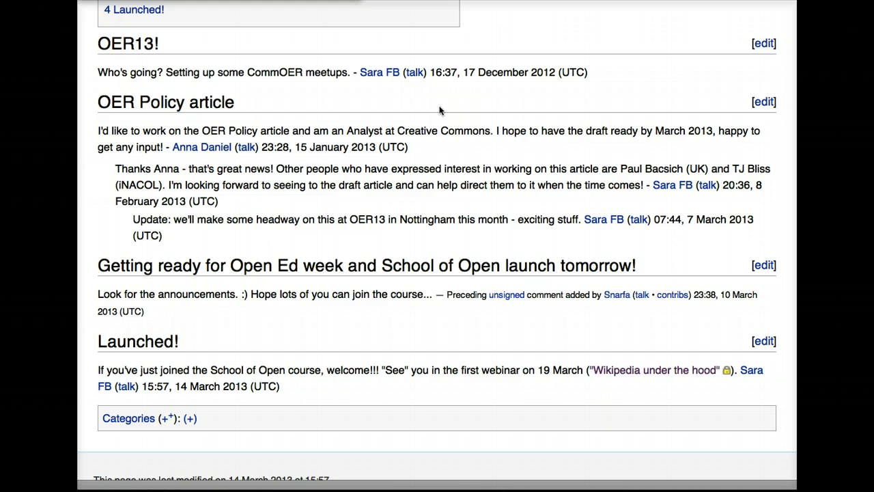
{"action": "scroll", "coordinate": [437, 108], "scroll_direction": "up", "scroll_amount": 10}
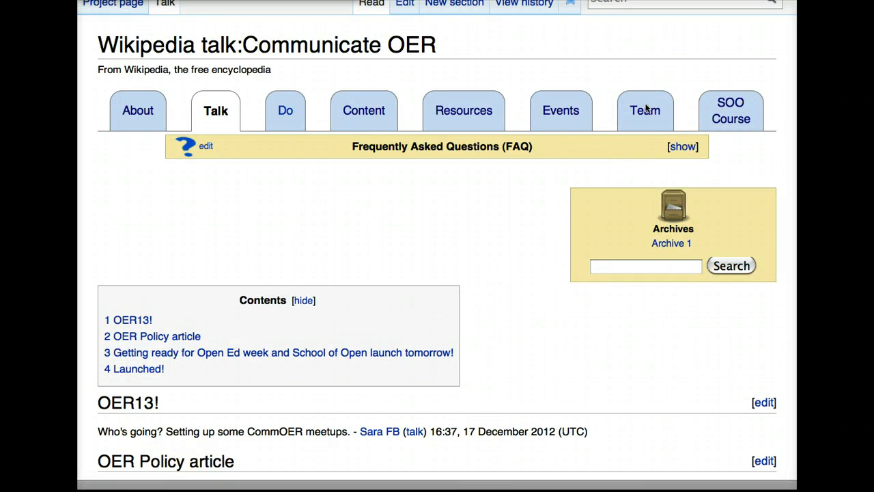
- Open the Communicate OER Team page and scroll down to the team members' introductions
{"action": "left_click", "coordinate": [644, 113]}
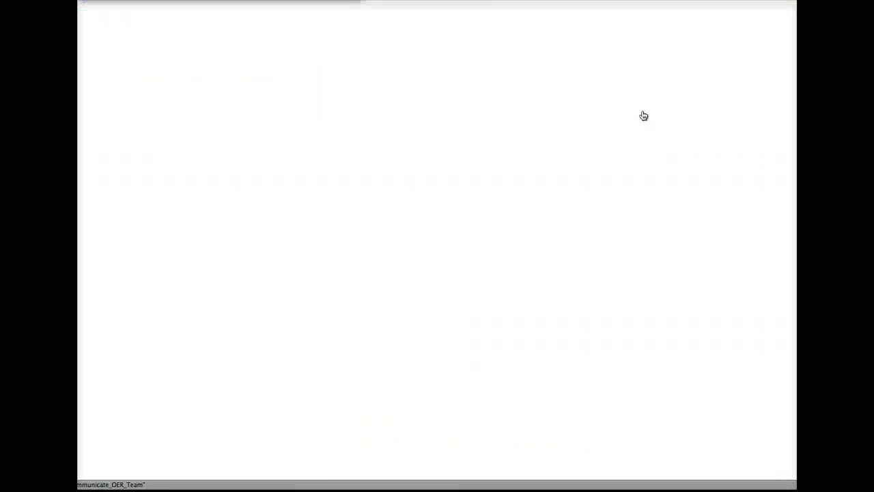
{"action": "scroll", "coordinate": [516, 87], "scroll_direction": "down", "scroll_amount": 12}
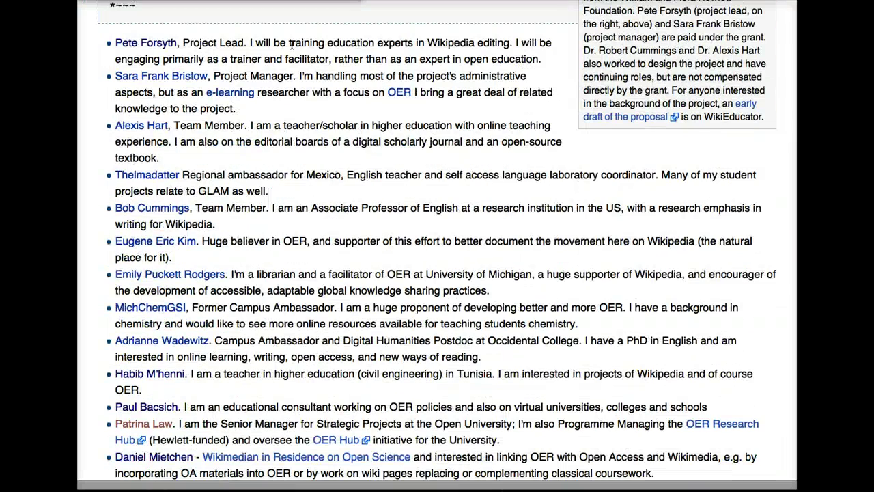
{"action": "scroll", "coordinate": [475, 128], "scroll_direction": "down", "scroll_amount": 1}
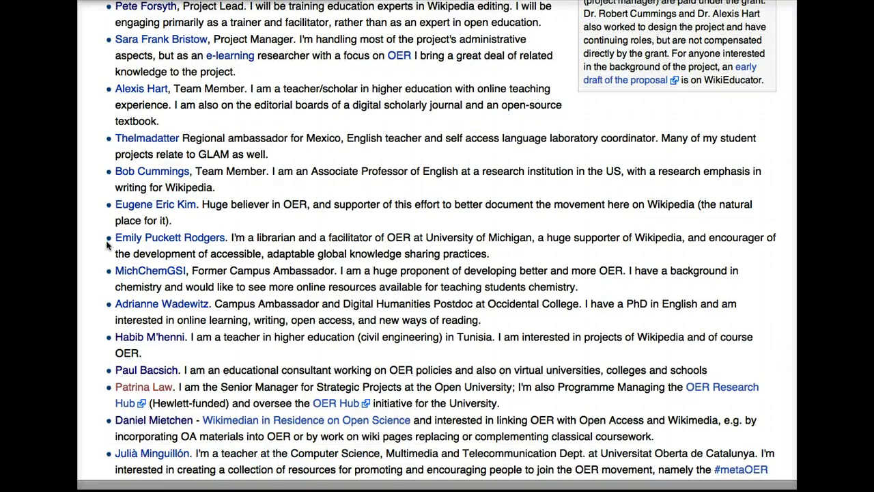
{"action": "scroll", "coordinate": [99, 260], "scroll_direction": "down", "scroll_amount": 3}
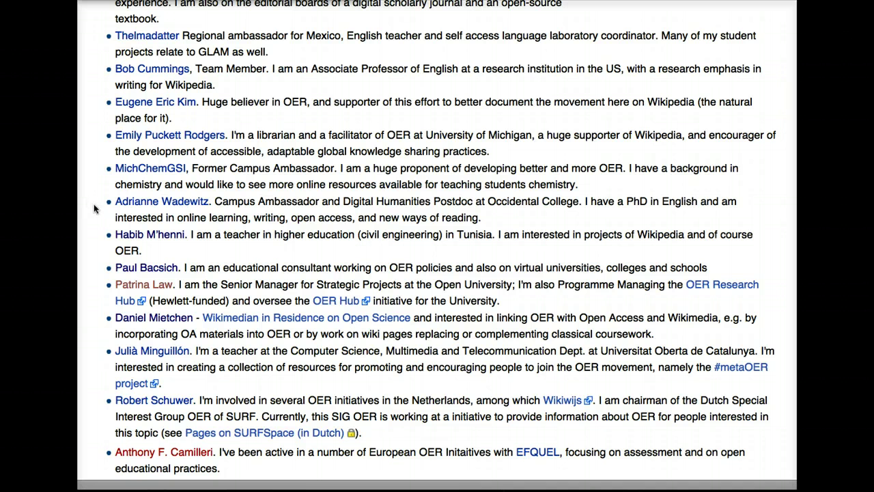
{"action": "left_click", "coordinate": [124, 272]}
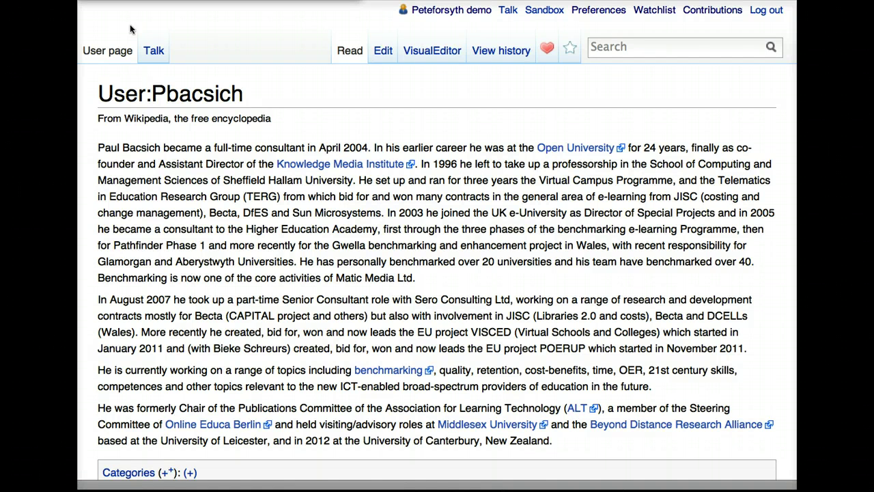
{"action": "key", "text": "alt+Left"}
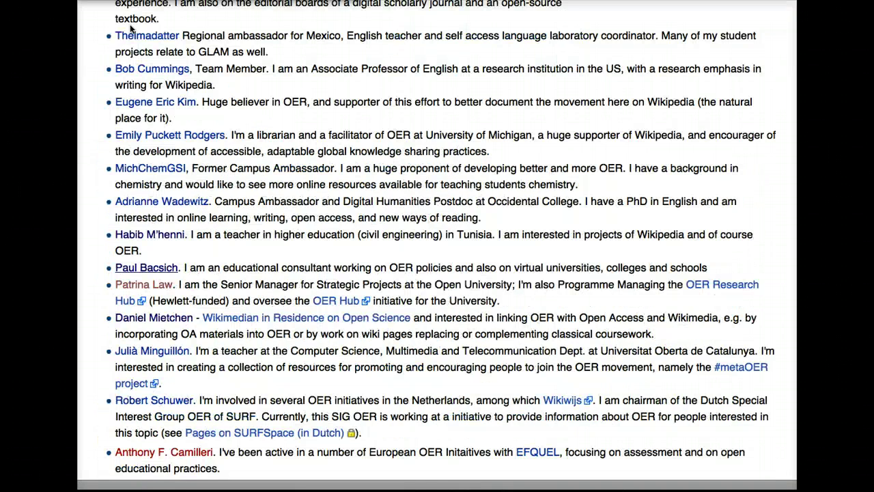
{"action": "left_click", "coordinate": [129, 236]}
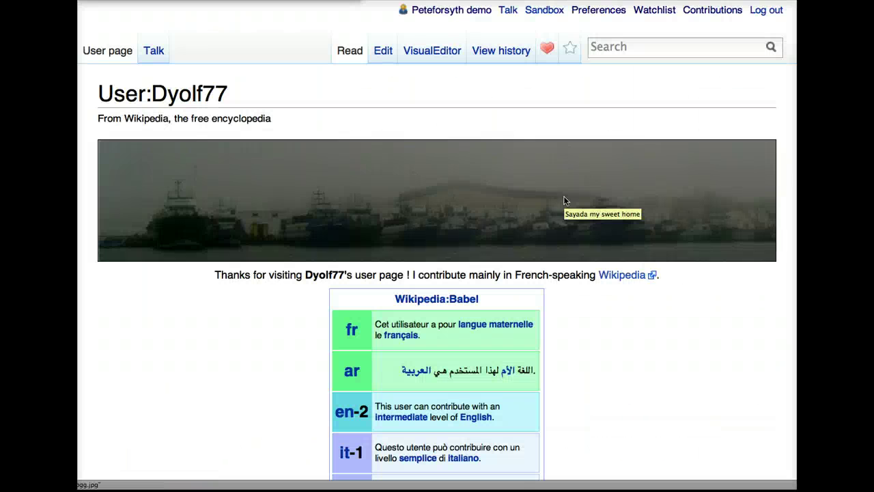
{"action": "scroll", "coordinate": [675, 109], "scroll_direction": "down", "scroll_amount": 5}
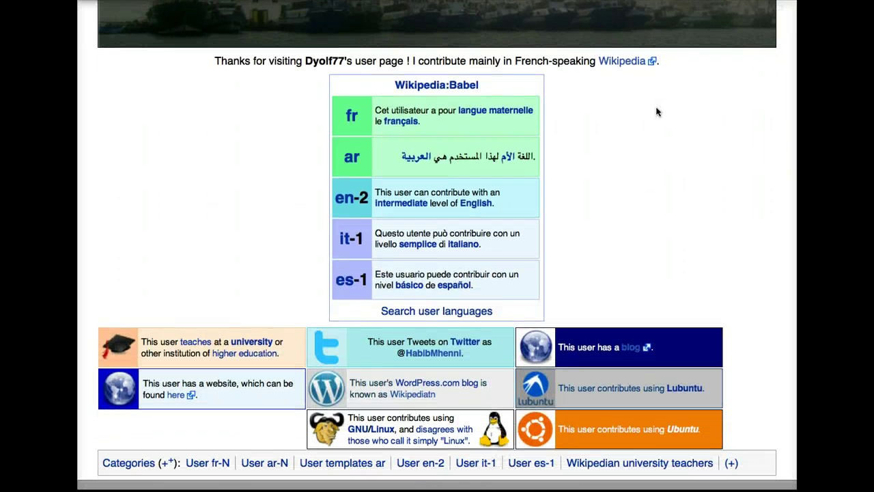
{"action": "scroll", "coordinate": [668, 112], "scroll_direction": "down", "scroll_amount": 2}
{"action": "scroll", "coordinate": [669, 112], "scroll_direction": "down", "scroll_amount": 2}
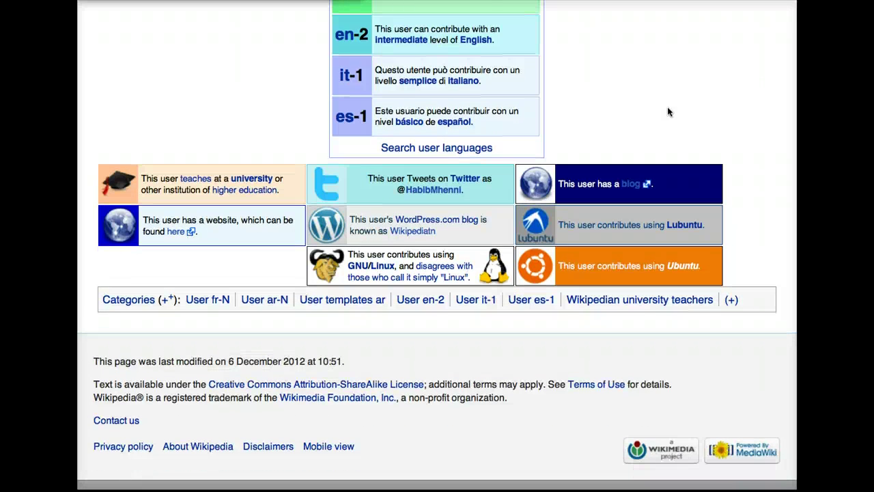
{"action": "key", "text": "BackSpace"}
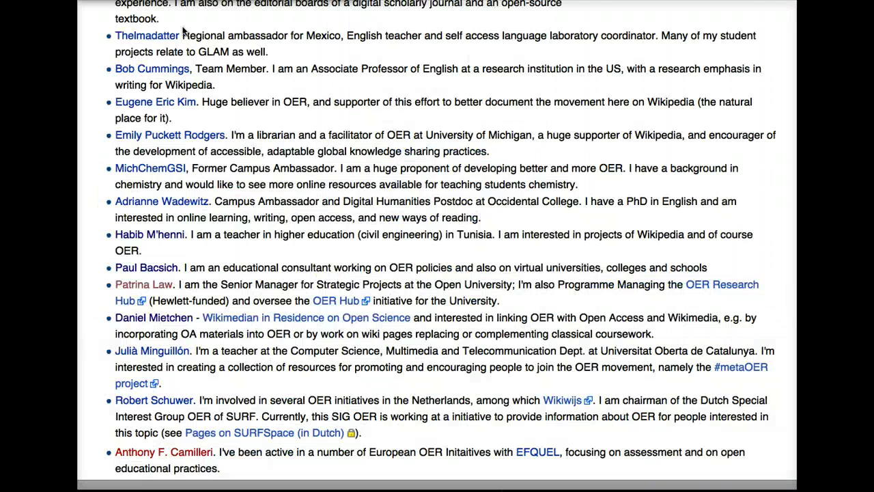
{"action": "left_click", "coordinate": [123, 320]}
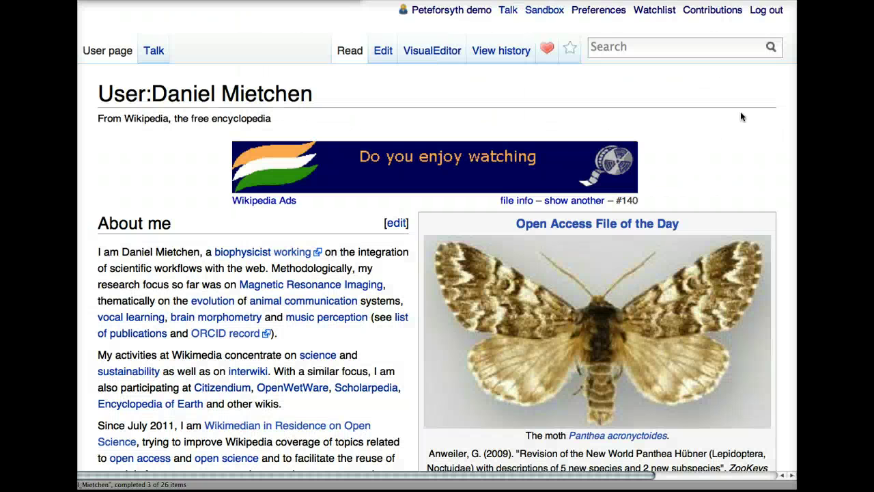
{"action": "scroll", "coordinate": [741, 117], "scroll_direction": "down", "scroll_amount": 3}
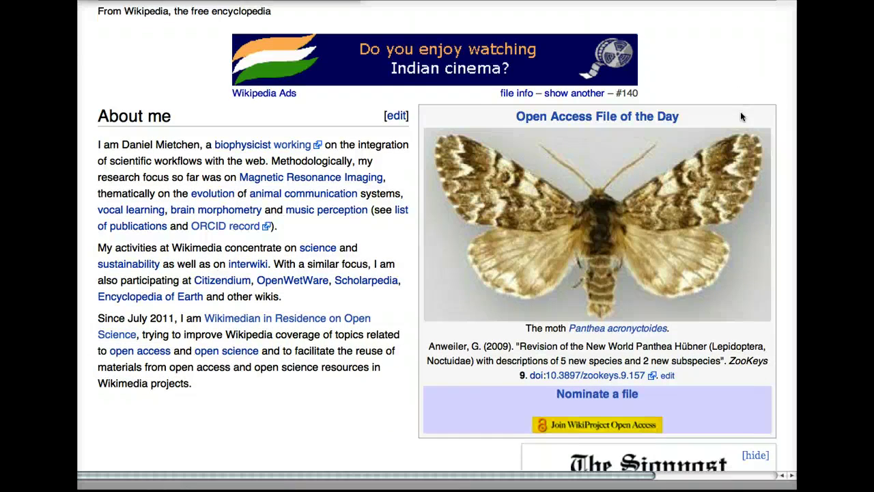
{"action": "scroll", "coordinate": [741, 116], "scroll_direction": "down", "scroll_amount": 3}
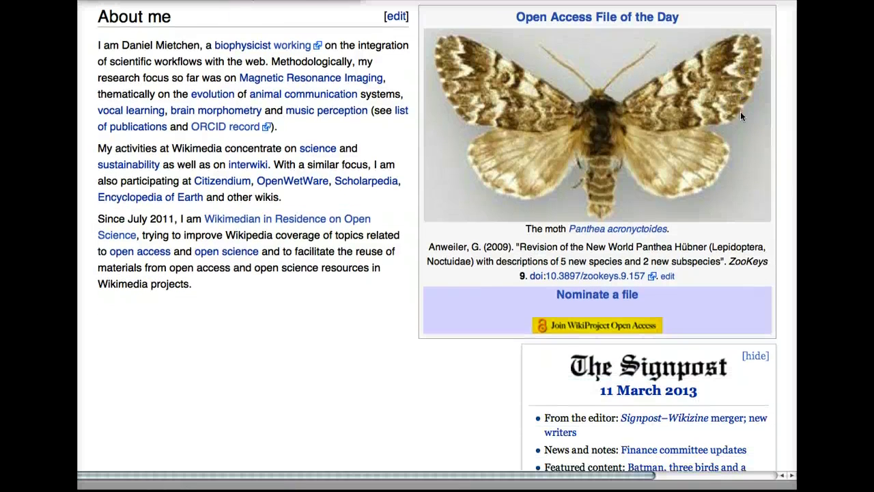
{"action": "key", "text": "alt+Left"}
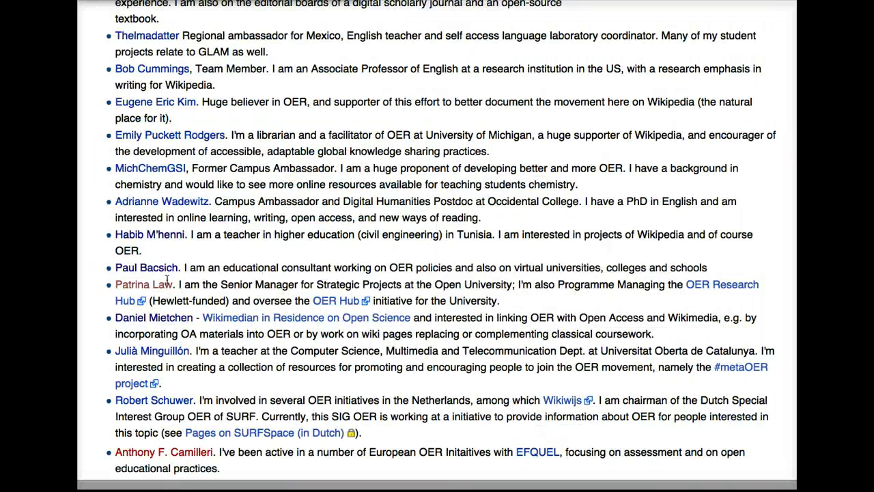
{"action": "left_click", "coordinate": [141, 287]}
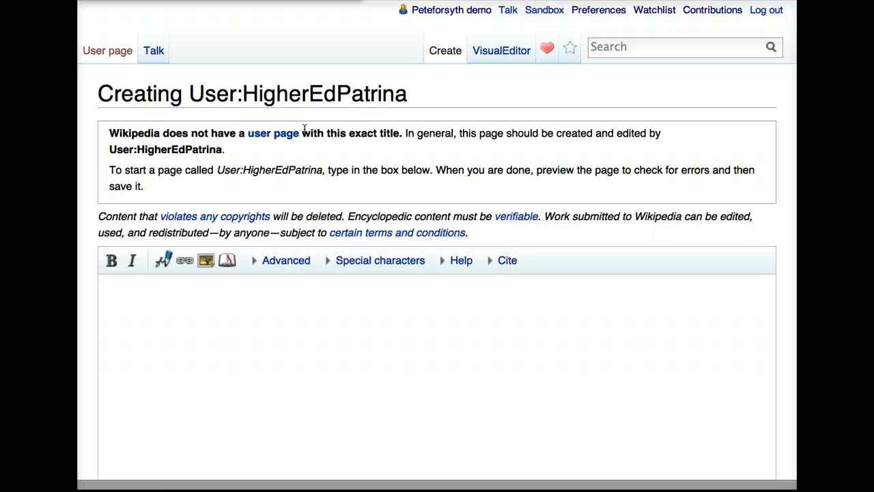
{"action": "key", "text": "alt+Left"}
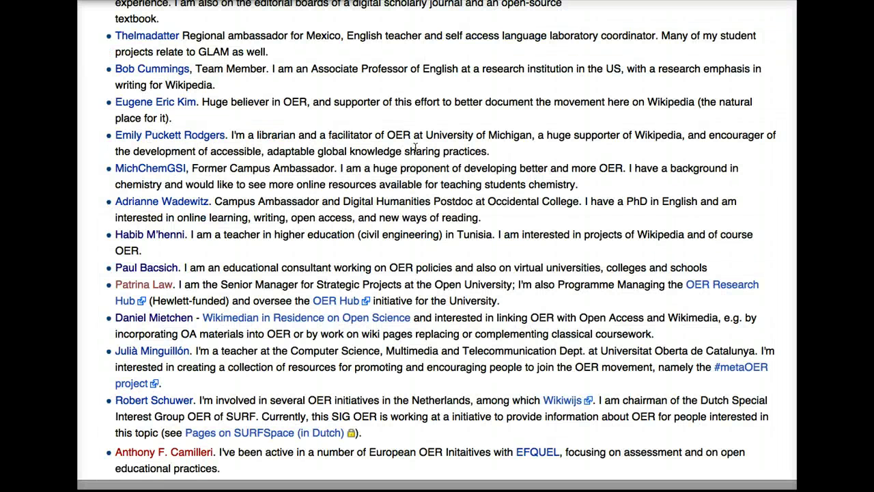
{"action": "scroll", "coordinate": [415, 147], "scroll_direction": "up", "scroll_amount": 10}
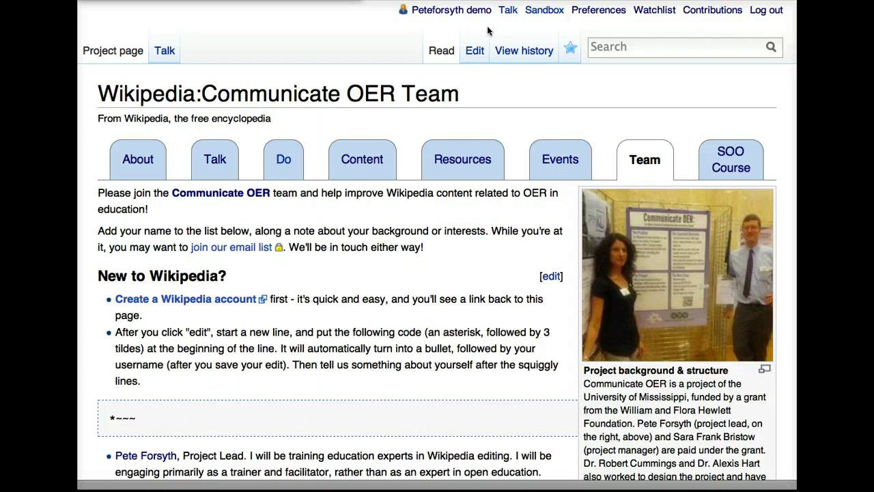
- Open your own user page in the source editor and delete all of its wikitext
{"action": "left_click", "coordinate": [452, 11]}
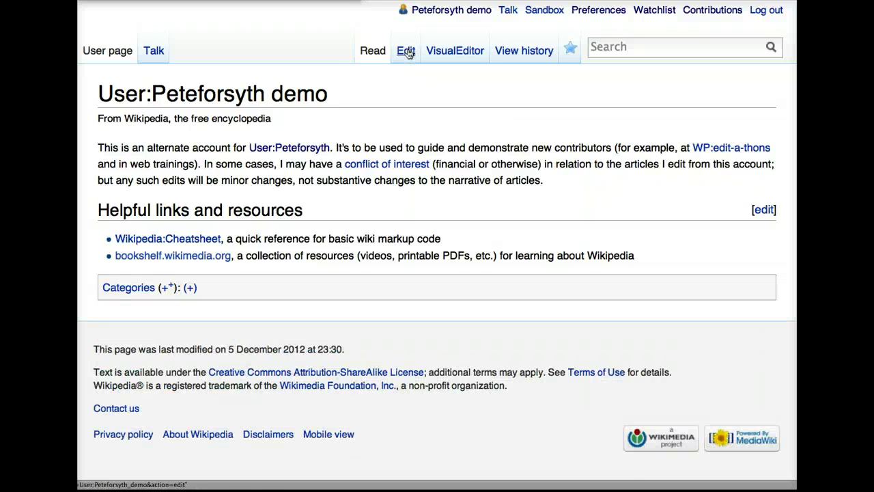
{"action": "left_click", "coordinate": [406, 52]}
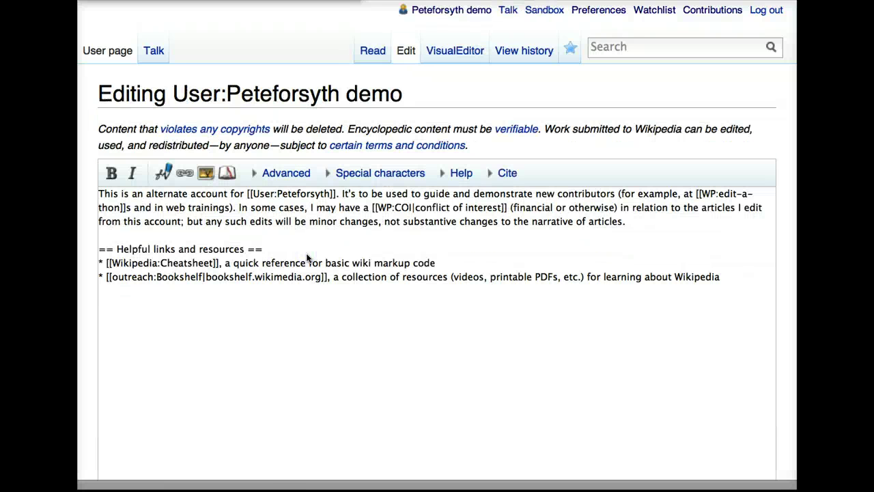
{"action": "key", "text": "super+a"}
{"action": "key", "text": "BackSpace"}
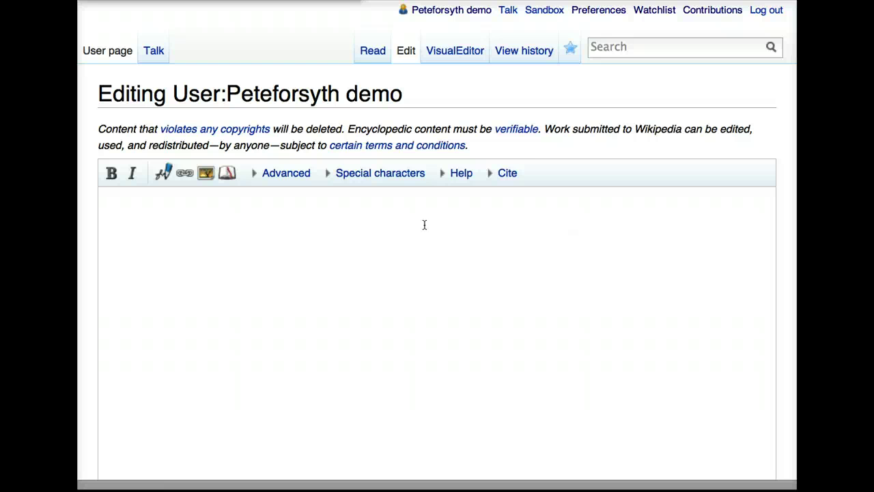
- Enter 'create user page' as the edit summary below the emptied text area
{"action": "scroll", "coordinate": [424, 225], "scroll_direction": "down", "scroll_amount": 10}
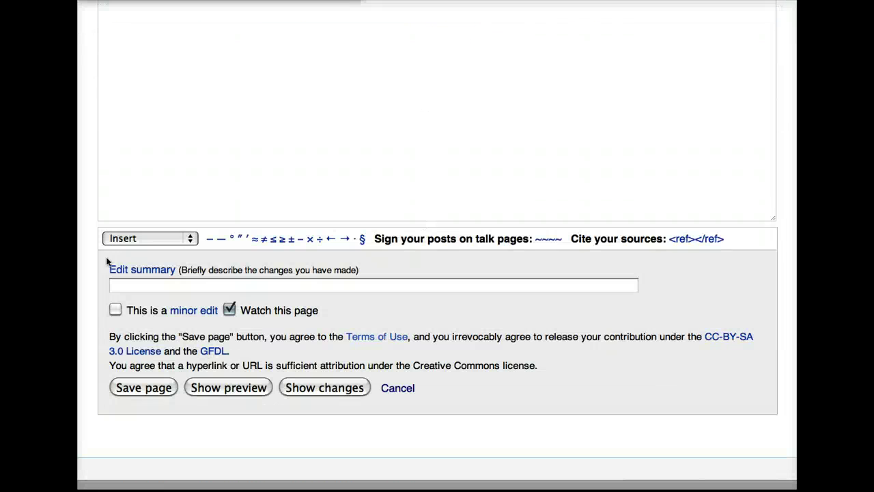
{"action": "left_click", "coordinate": [146, 283]}
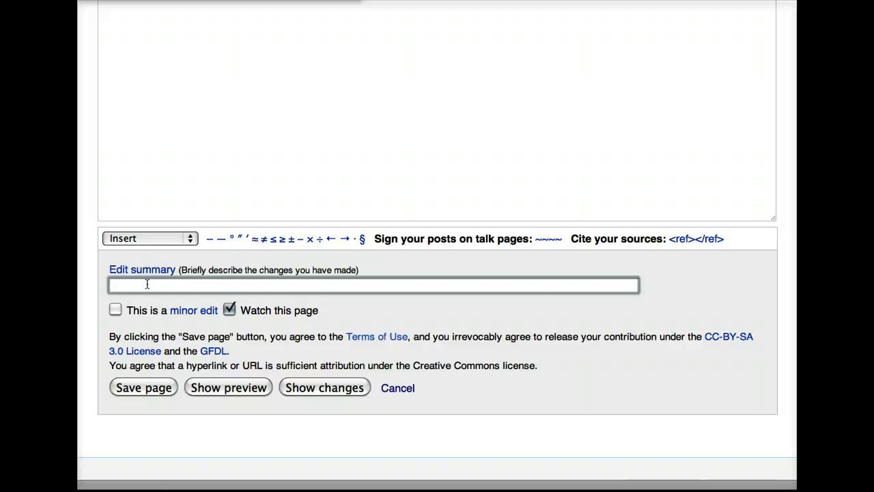
{"action": "type", "text": "create user page"}
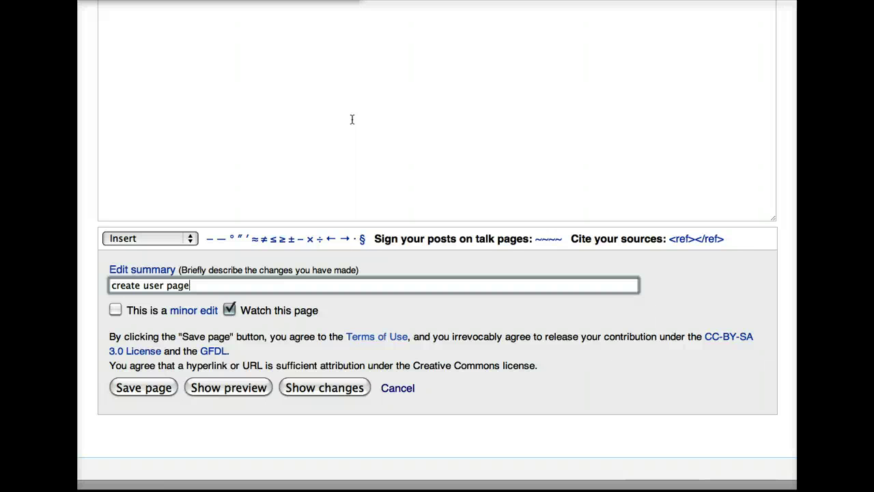
- Return to the Keynote closing slide listing the project links
{"action": "key", "text": "super+Tab"}
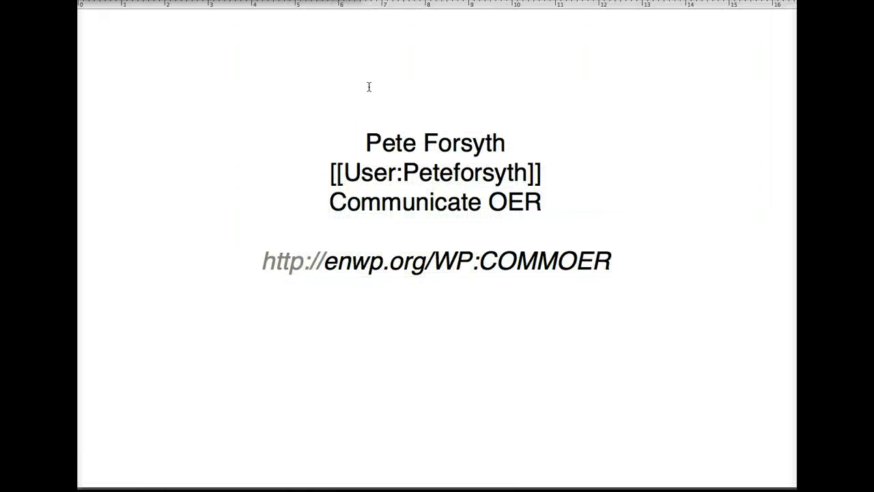